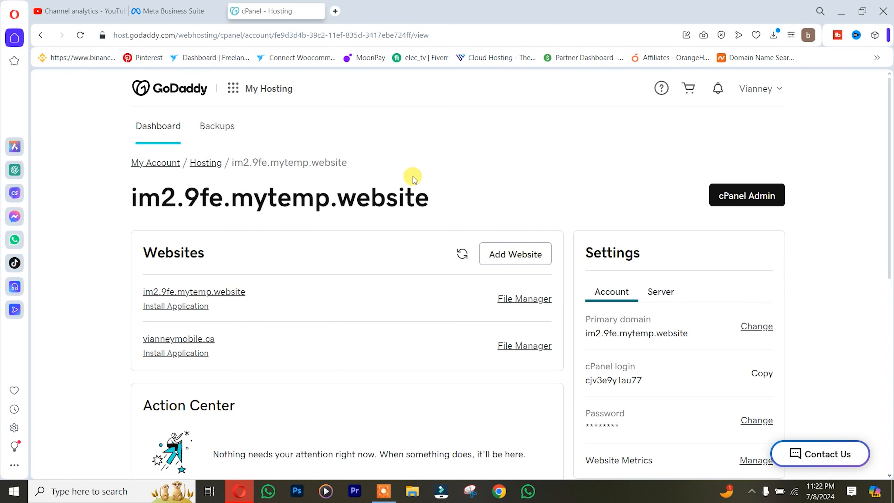
Open the hosting account's cPanel in a new tab and browse its Tools page.
{"action": "left_click", "coordinate": [735, 201]}
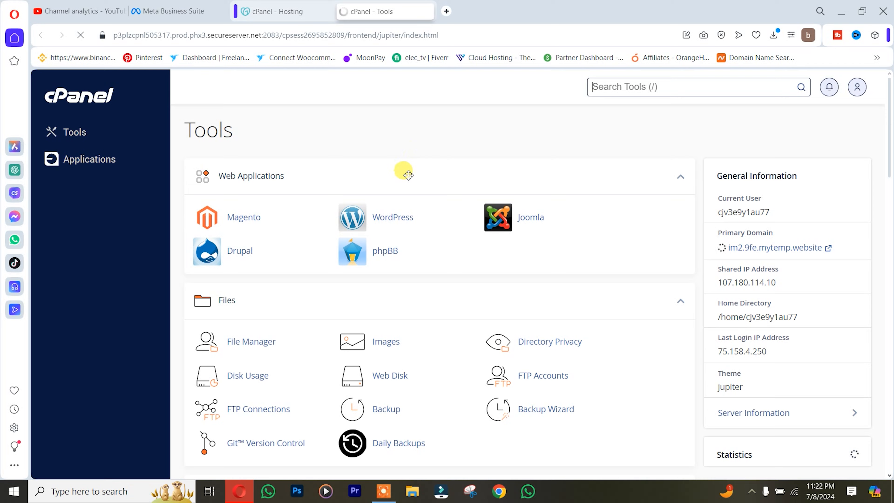
{"action": "scroll", "coordinate": [407, 211], "scroll_direction": "down", "scroll_amount": 7}
{"action": "scroll", "coordinate": [407, 226], "scroll_direction": "up", "scroll_amount": 7}
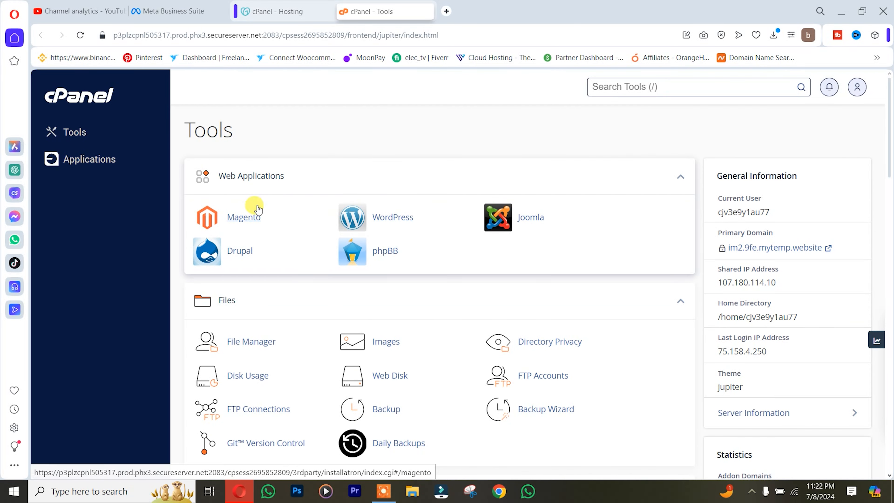
{"action": "scroll", "coordinate": [359, 280], "scroll_direction": "down", "scroll_amount": 20}
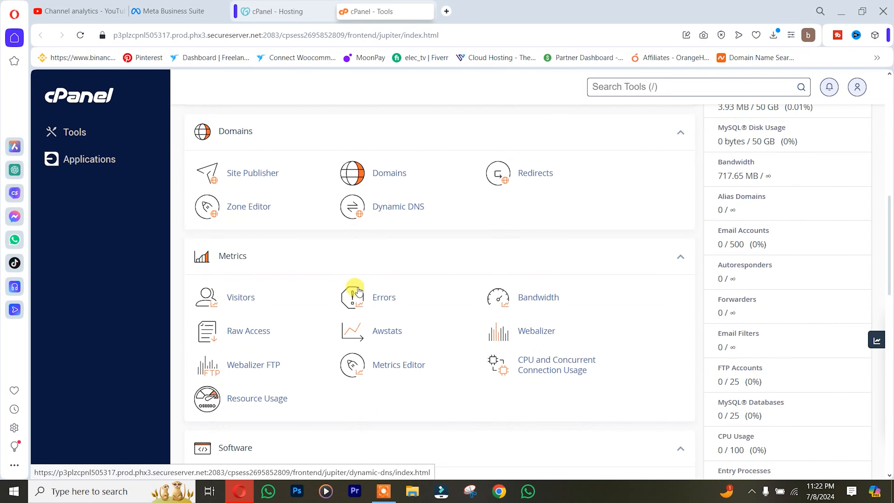
{"action": "scroll", "coordinate": [343, 352], "scroll_direction": "up", "scroll_amount": 20}
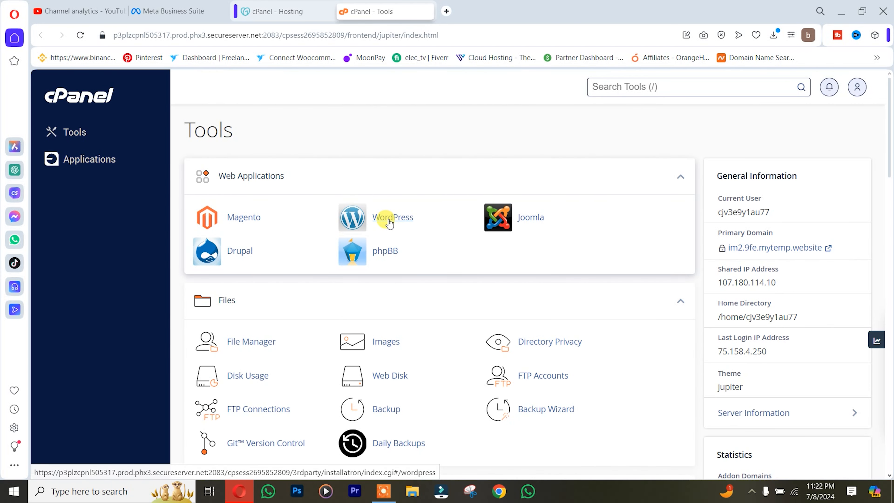
Open Installatron's WordPress page from Web Applications and look over its description.
{"action": "left_click", "coordinate": [397, 222]}
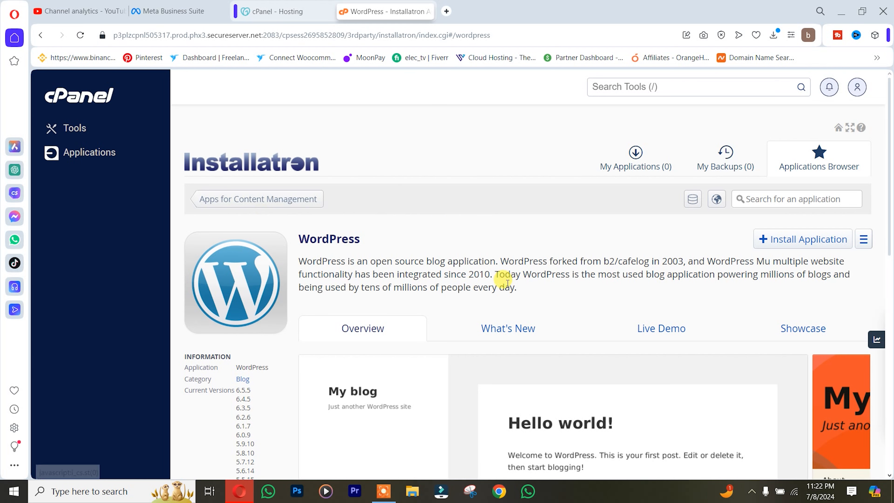
{"action": "scroll", "coordinate": [565, 320], "scroll_direction": "down", "scroll_amount": 10}
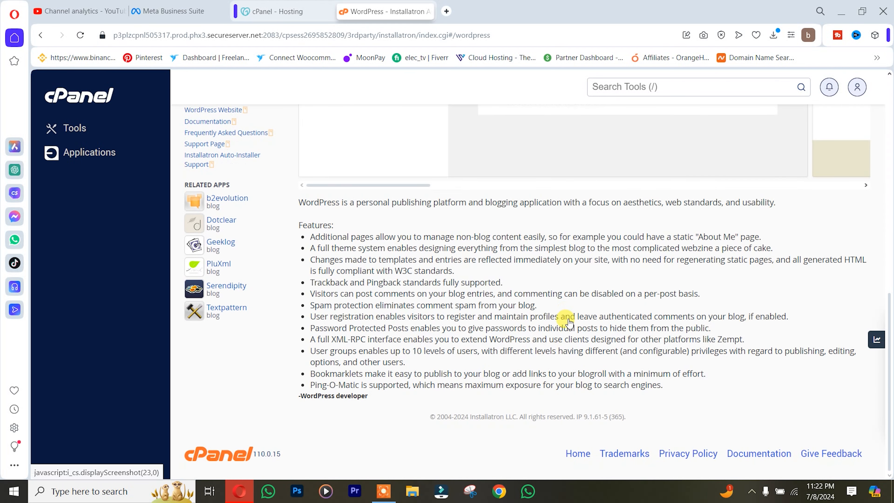
{"action": "scroll", "coordinate": [569, 321], "scroll_direction": "up", "scroll_amount": 10}
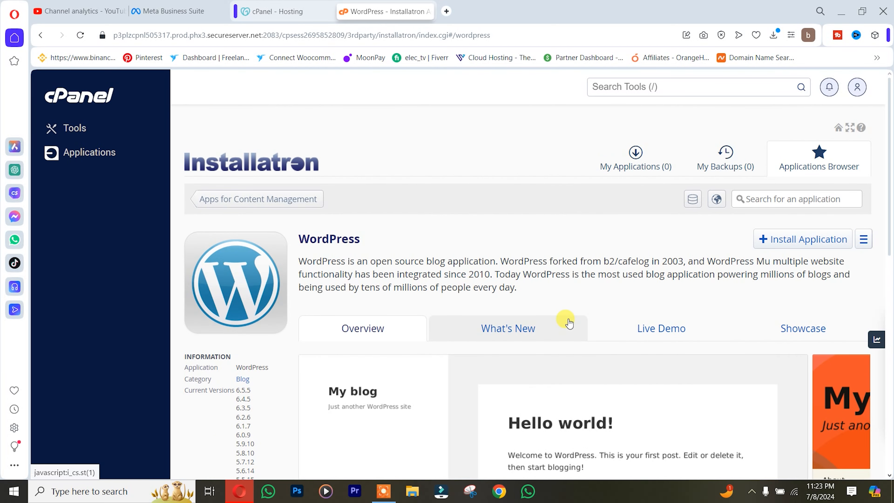
{"action": "left_click", "coordinate": [783, 248]}
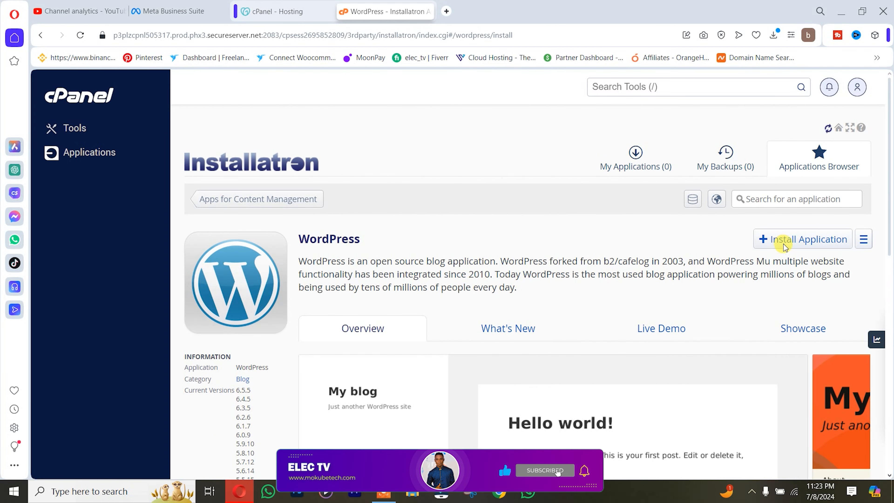
{"action": "scroll", "coordinate": [688, 274], "scroll_direction": "down", "scroll_amount": 3}
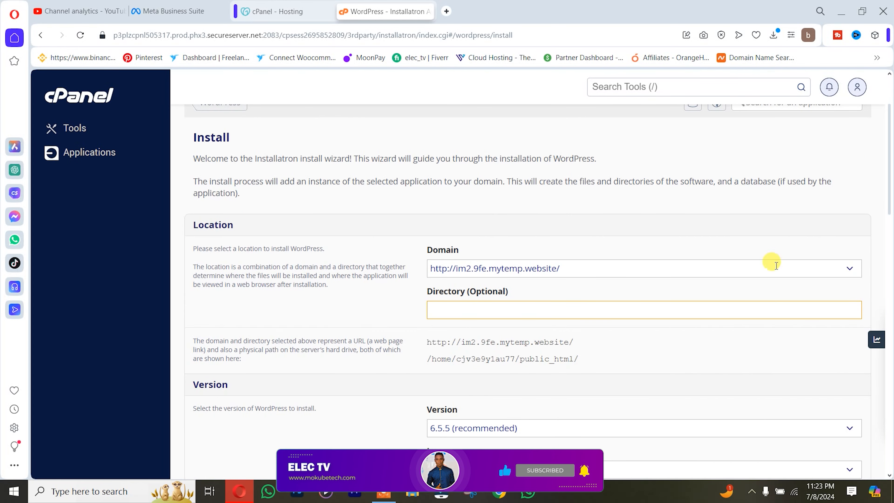
{"action": "left_click", "coordinate": [850, 268]}
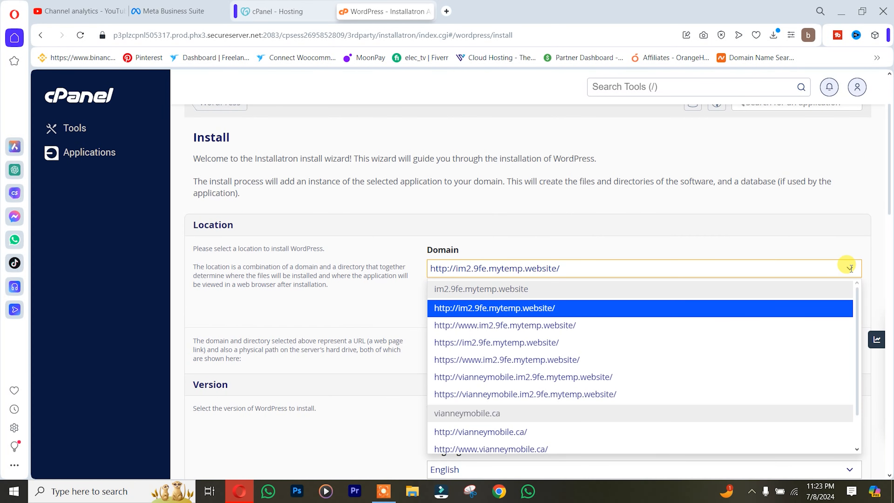
{"action": "scroll", "coordinate": [622, 409], "scroll_direction": "down", "scroll_amount": 1}
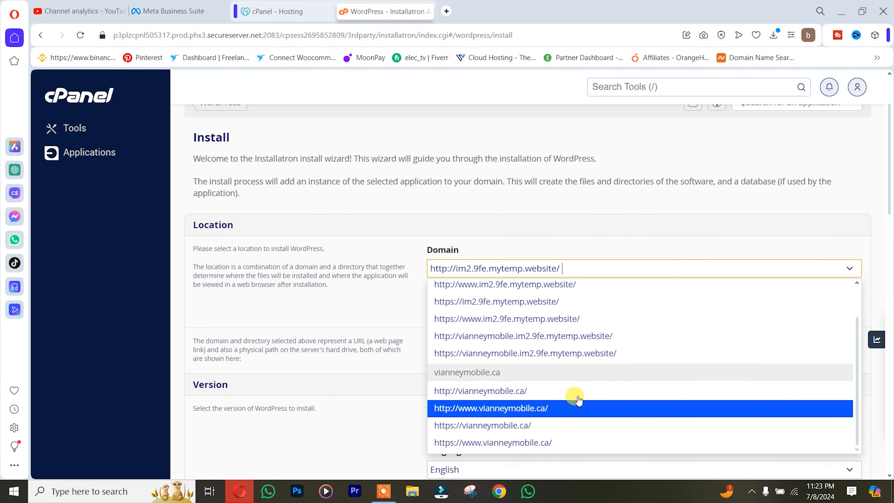
{"action": "left_click", "coordinate": [499, 443]}
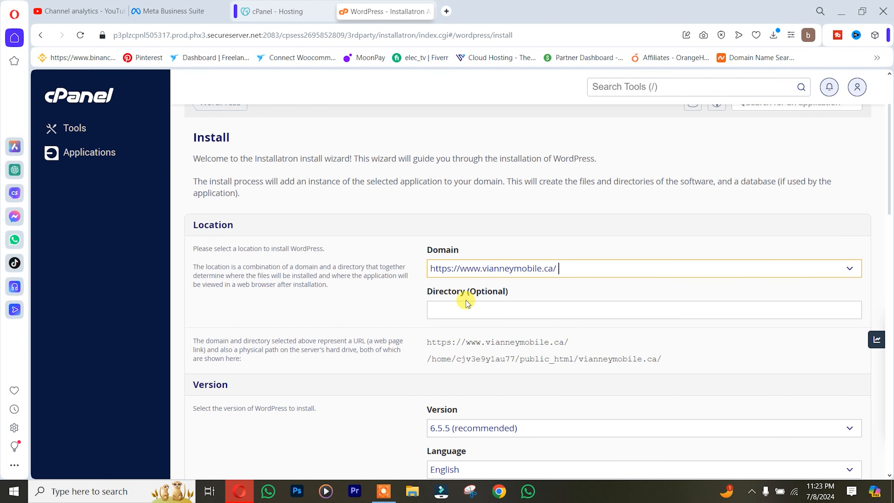
{"action": "left_click", "coordinate": [458, 310]}
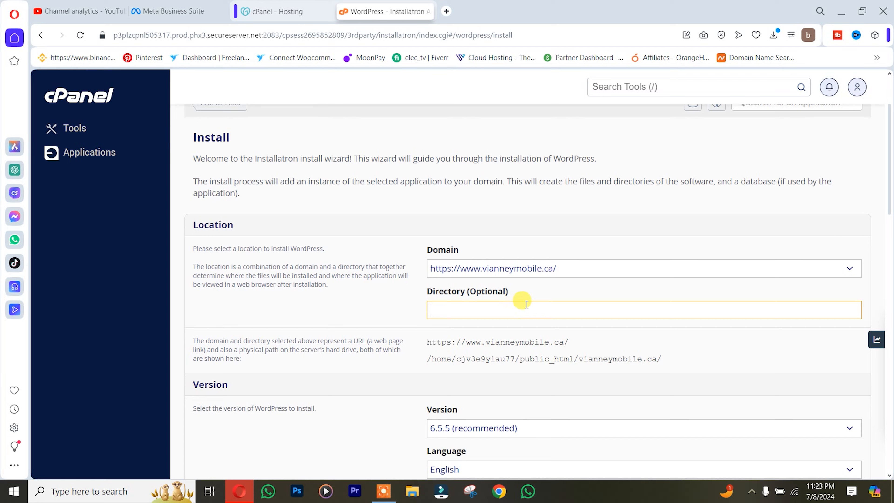
{"action": "scroll", "coordinate": [526, 305], "scroll_direction": "down", "scroll_amount": 5}
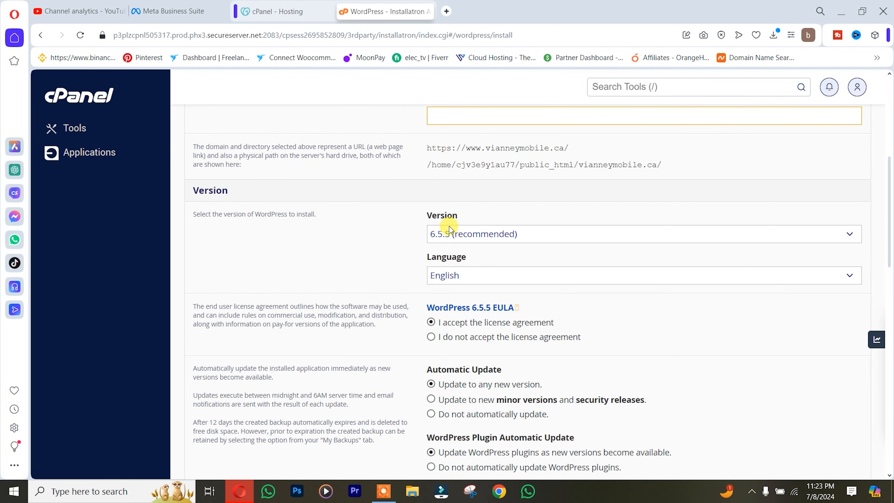
Keep WordPress version 6.5.5 (recommended) and English as the site language.
{"action": "left_click", "coordinate": [562, 235]}
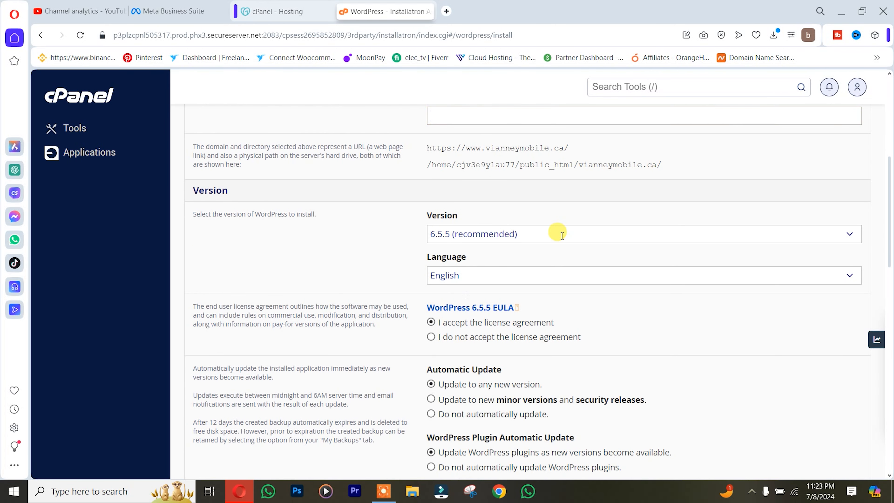
{"action": "left_click", "coordinate": [562, 235]}
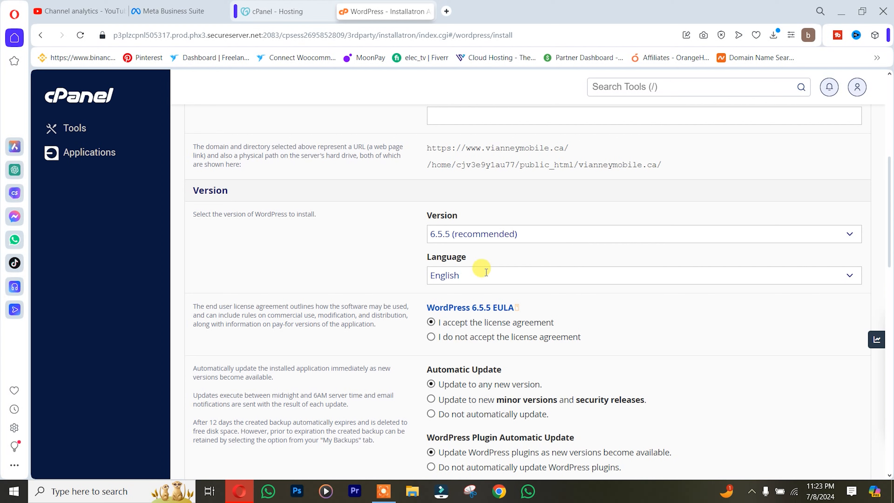
{"action": "left_click", "coordinate": [481, 277]}
{"action": "scroll", "coordinate": [480, 404], "scroll_direction": "down", "scroll_amount": 5}
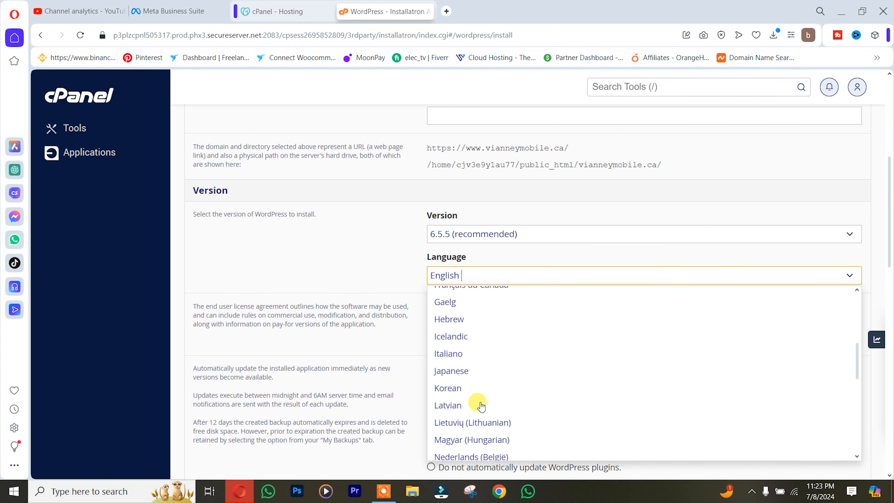
{"action": "scroll", "coordinate": [475, 400], "scroll_direction": "down", "scroll_amount": 5}
{"action": "scroll", "coordinate": [479, 399], "scroll_direction": "up", "scroll_amount": 15}
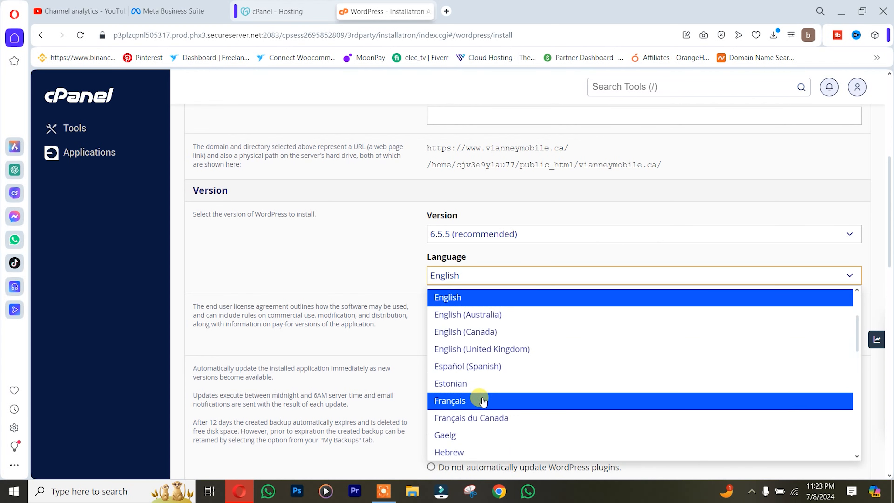
{"action": "left_click", "coordinate": [457, 297]}
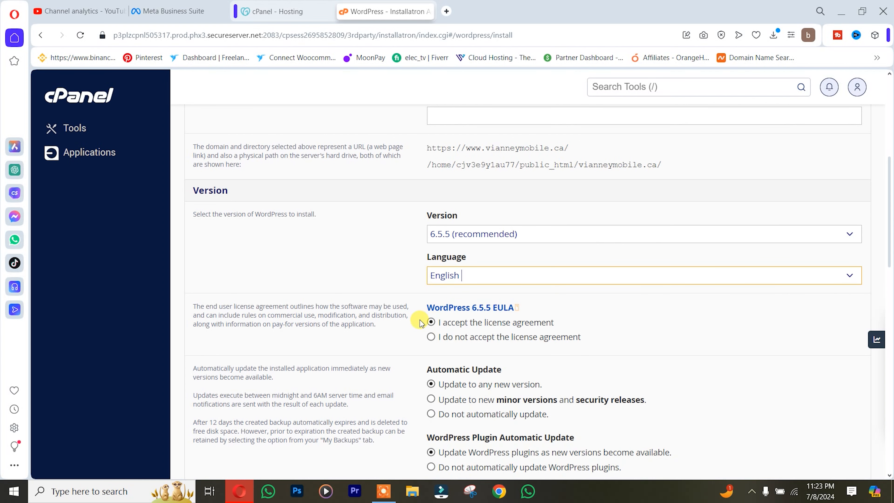
Keep automatic plugin updates on and select the generated administrator username for replacement.
{"action": "scroll", "coordinate": [575, 334], "scroll_direction": "down", "scroll_amount": 3}
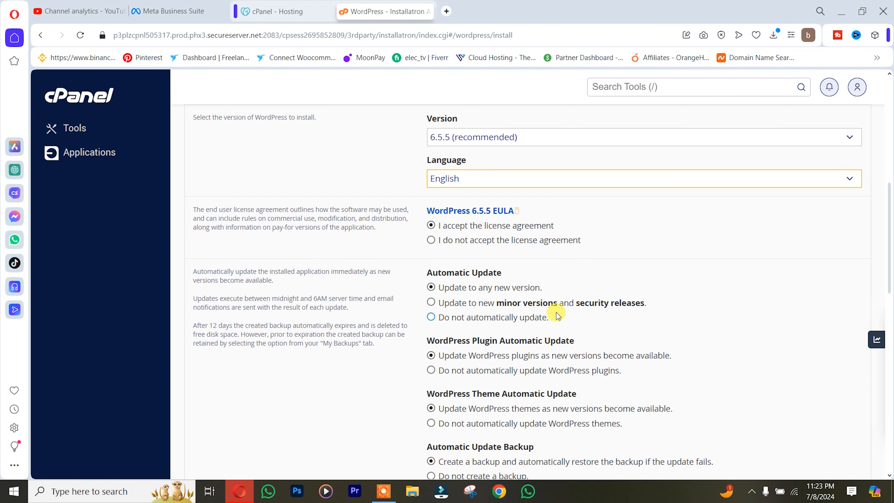
{"action": "scroll", "coordinate": [501, 289], "scroll_direction": "down", "scroll_amount": 3}
{"action": "left_click", "coordinate": [431, 257]}
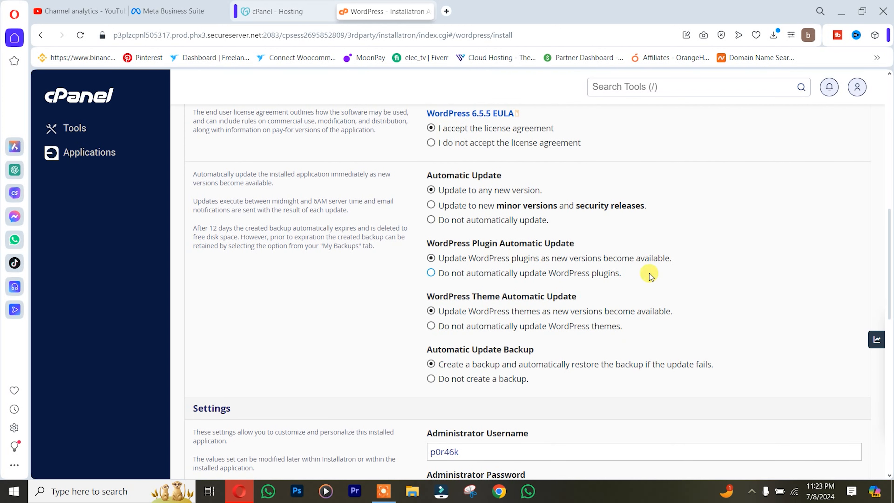
{"action": "scroll", "coordinate": [669, 274], "scroll_direction": "down", "scroll_amount": 8}
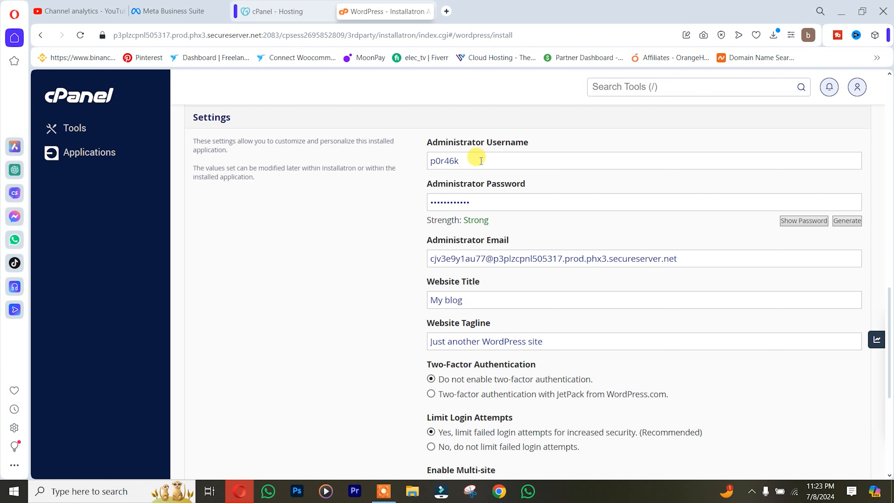
{"action": "left_click_drag", "start_coordinate": [481, 161], "coordinate": [424, 158]}
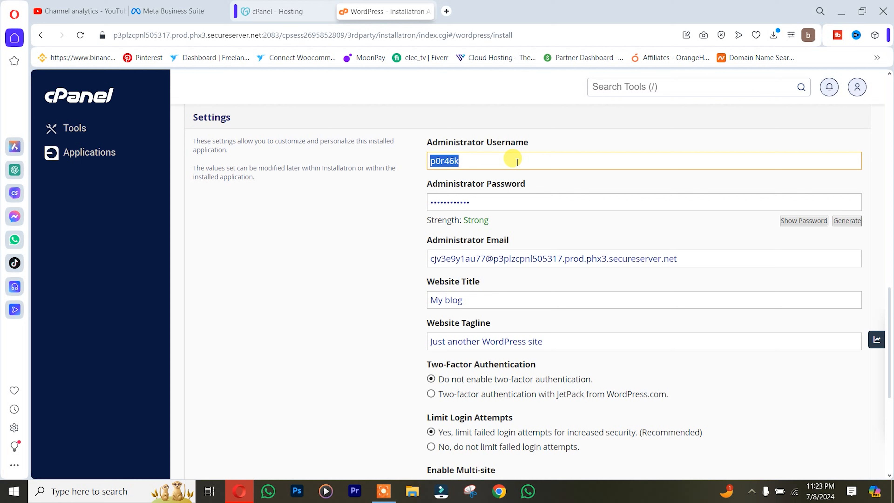
Create wordpress.txt on the desktop noting the admin username and an empty Password line.
{"action": "left_click", "coordinate": [869, 13]}
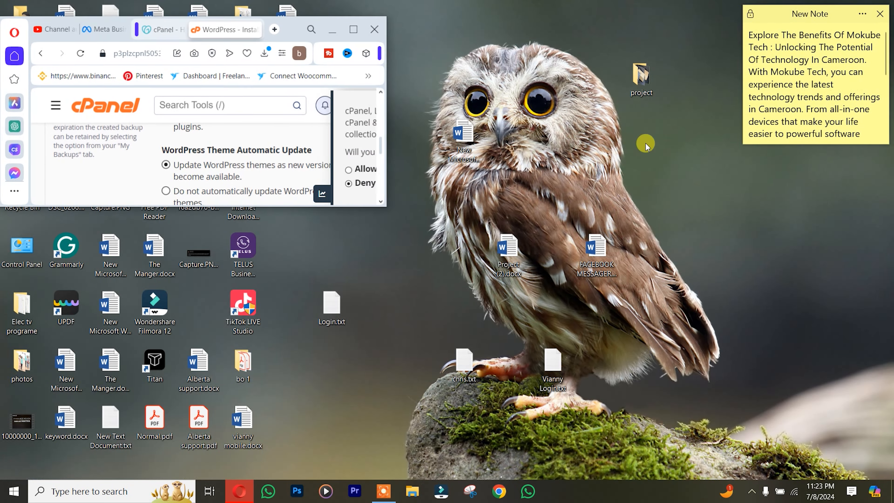
{"action": "right_click", "coordinate": [667, 325]}
{"action": "mouse_move", "coordinate": [721, 286]}
{"action": "left_click", "coordinate": [536, 383]}
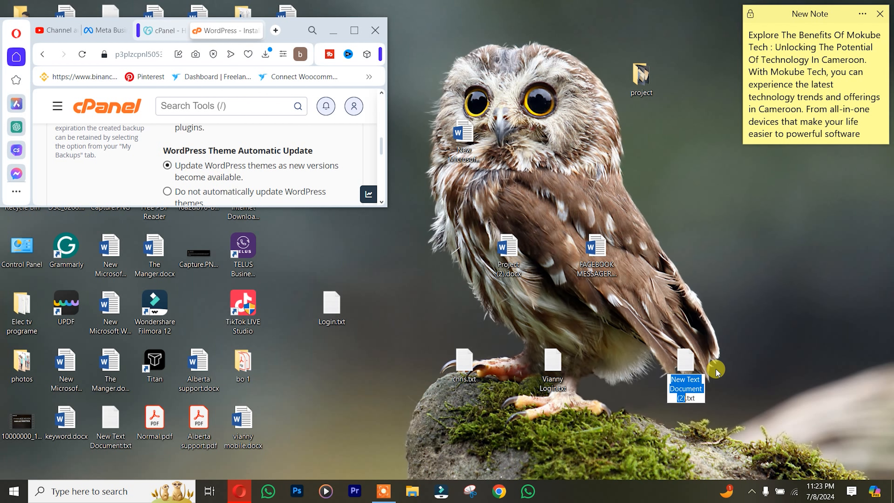
{"action": "type", "text": "wordpress"}
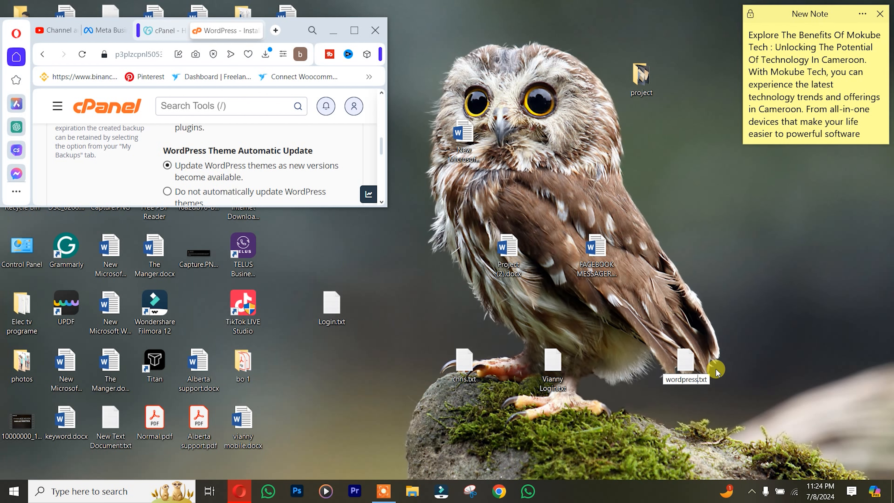
{"action": "key", "text": "Return"}
{"action": "key", "text": "Return"}
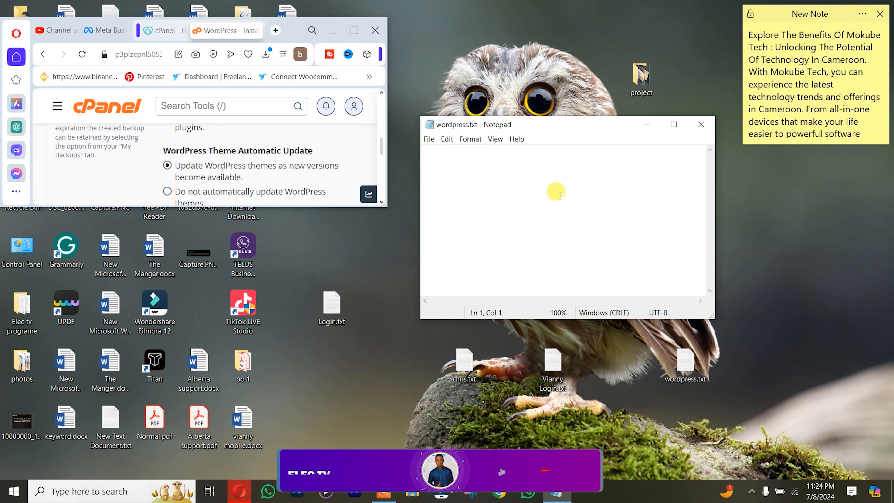
{"action": "type", "text": "Usrname: Vianney"}
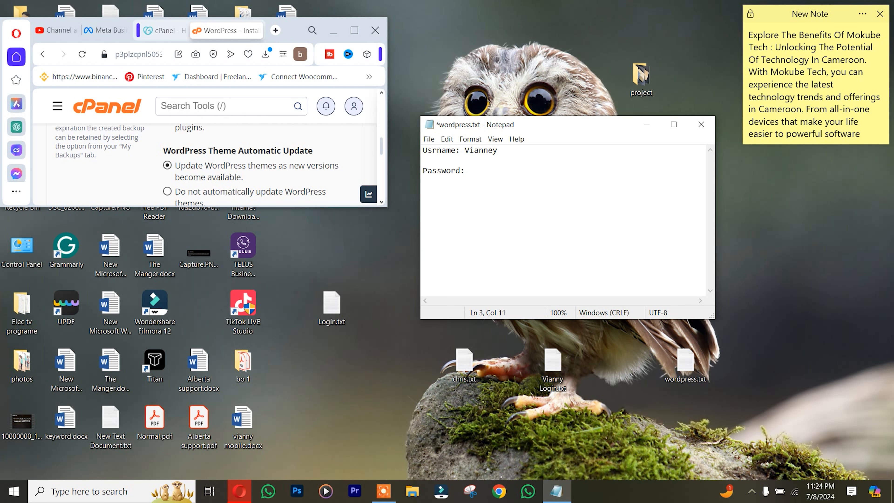
{"action": "double_click", "coordinate": [474, 151]}
{"action": "key", "text": "ctrl+c"}
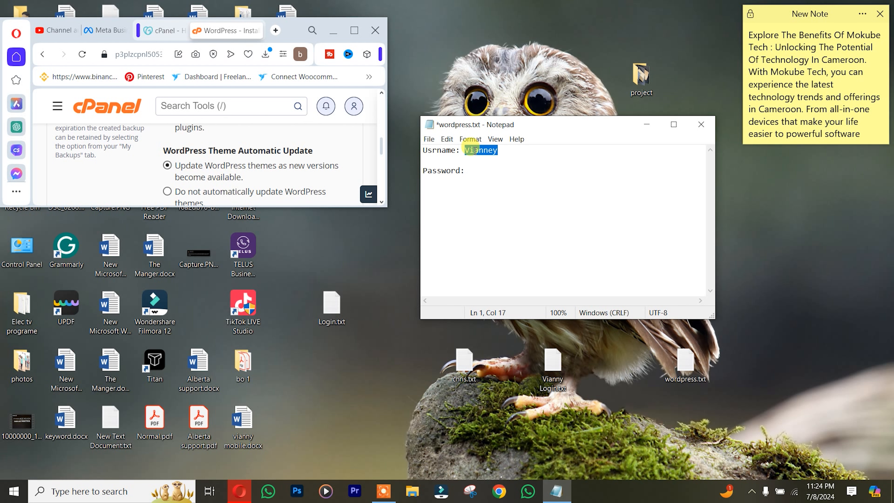
Paste the custom username into Administrator Username and check the current admin password.
{"action": "left_click", "coordinate": [354, 30]}
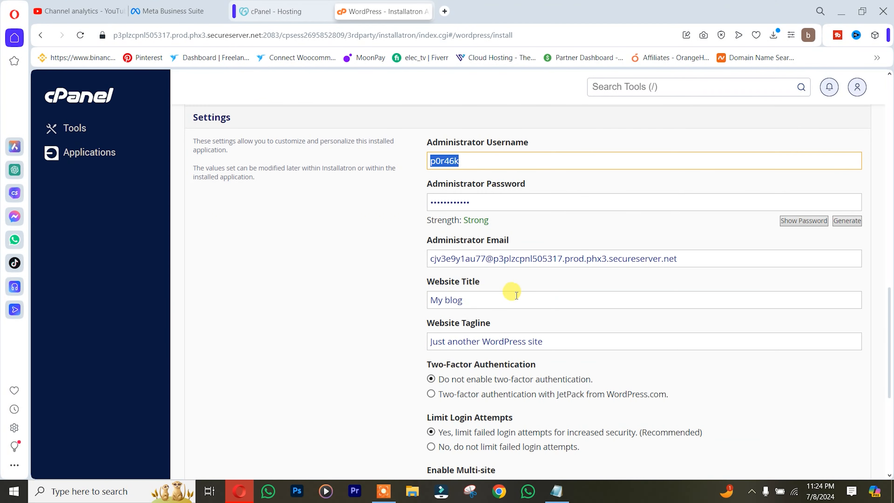
{"action": "left_click", "coordinate": [482, 162]}
{"action": "double_click", "coordinate": [483, 163]}
{"action": "key", "text": "ctrl+v"}
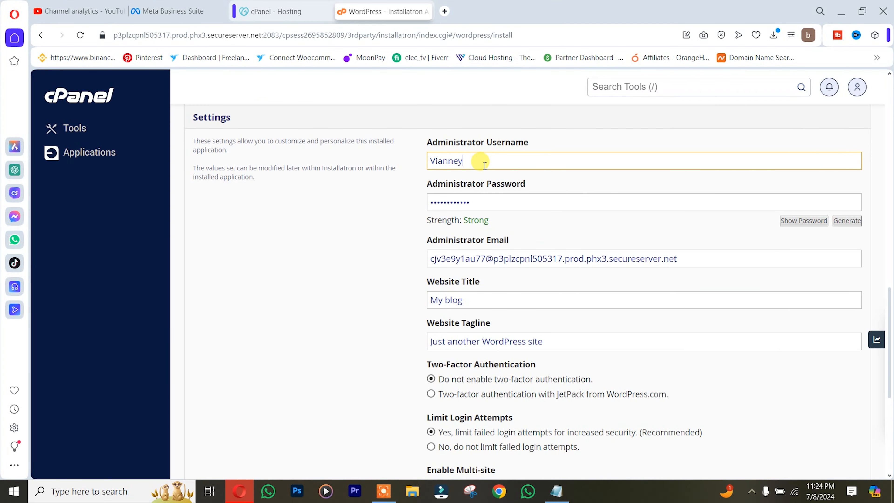
{"action": "left_click", "coordinate": [811, 225]}
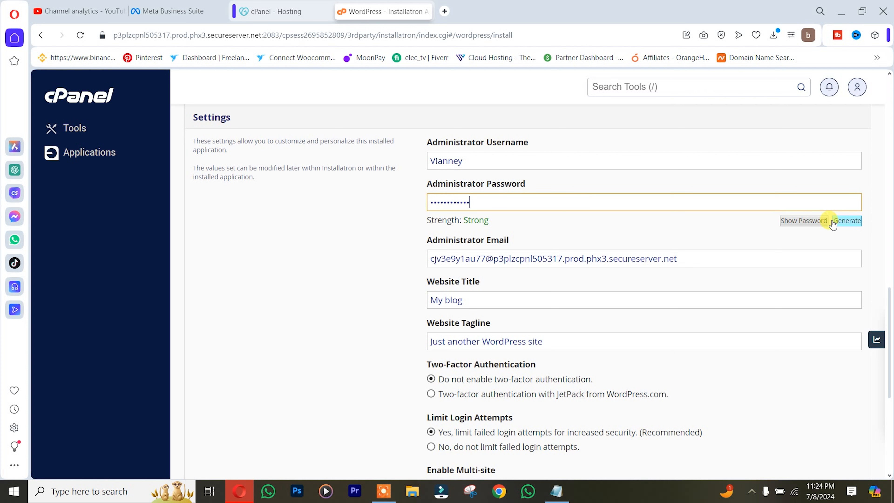
{"action": "left_click", "coordinate": [806, 224]}
{"action": "left_click", "coordinate": [806, 224]}
{"action": "left_click", "coordinate": [804, 223]}
Generate a new admin password and save it on wordpress.txt's Password line.
{"action": "left_click", "coordinate": [836, 221]}
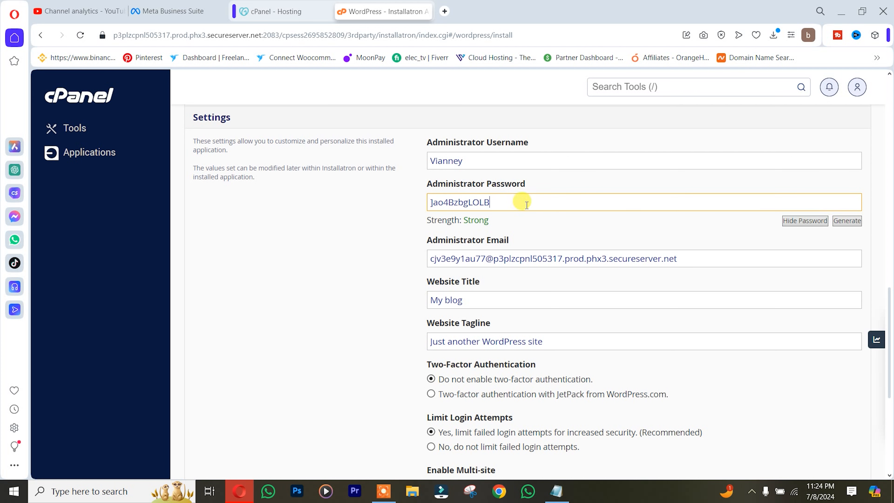
{"action": "triple_click", "coordinate": [505, 203]}
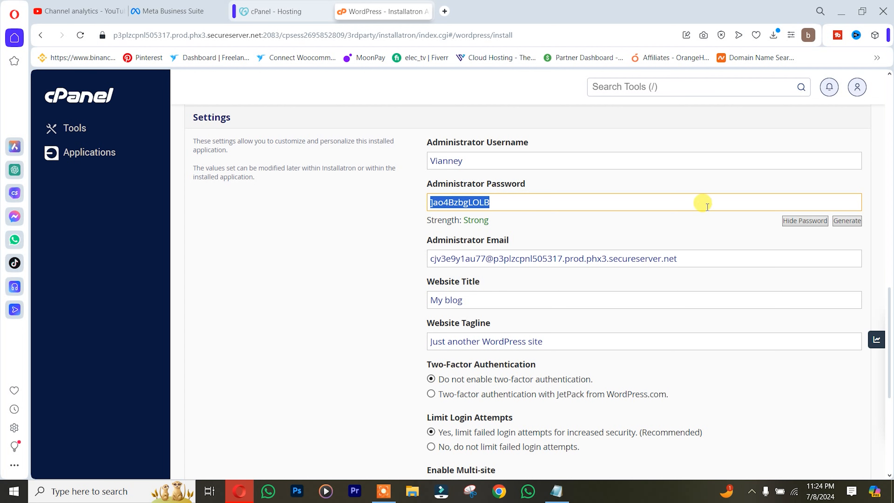
{"action": "left_click", "coordinate": [812, 225]}
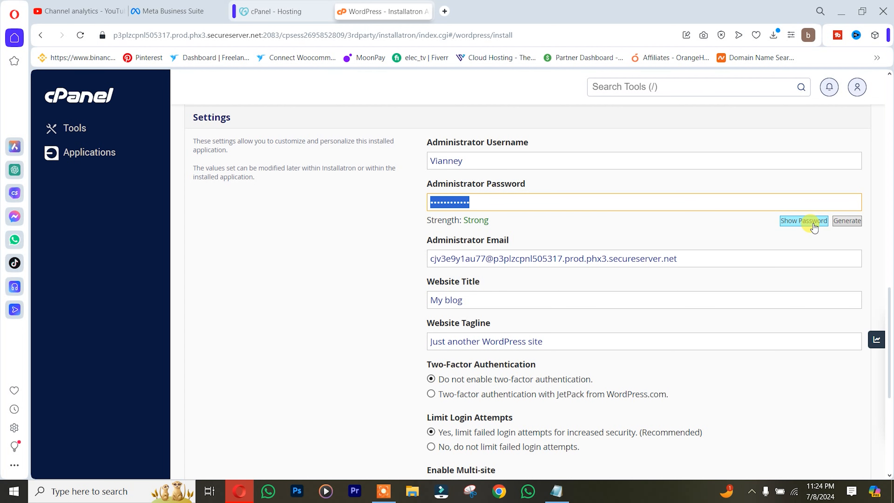
{"action": "left_click", "coordinate": [845, 5]}
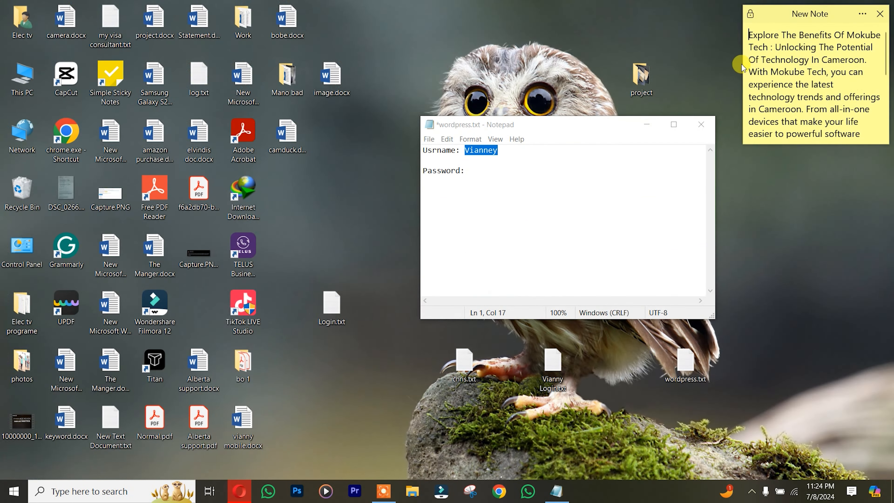
{"action": "left_click", "coordinate": [502, 174]}
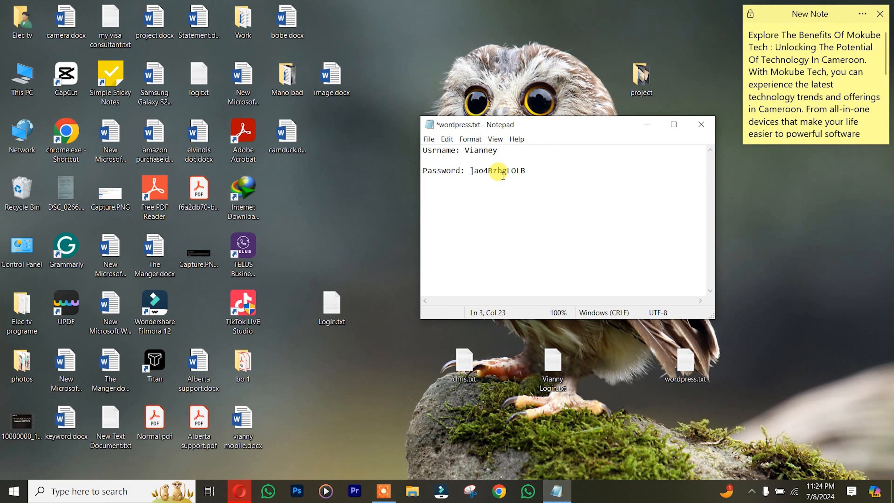
{"action": "left_click", "coordinate": [239, 491]}
{"action": "left_click", "coordinate": [790, 222]}
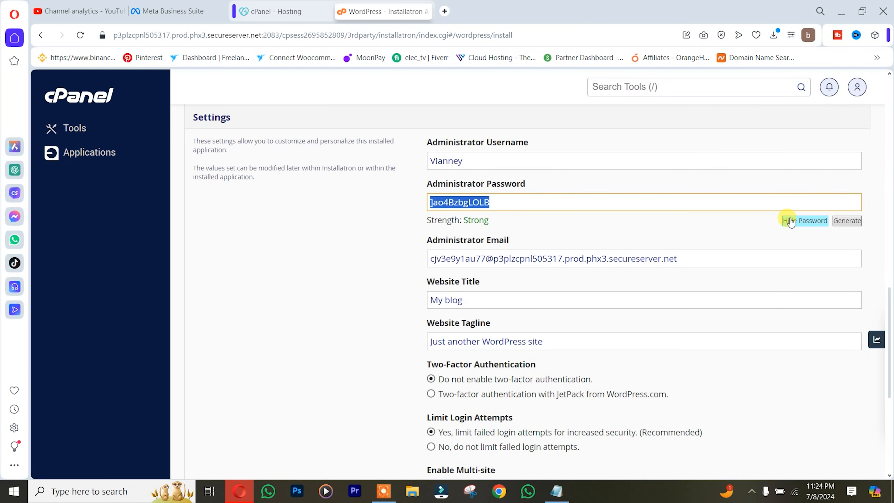
{"action": "left_click", "coordinate": [790, 221]}
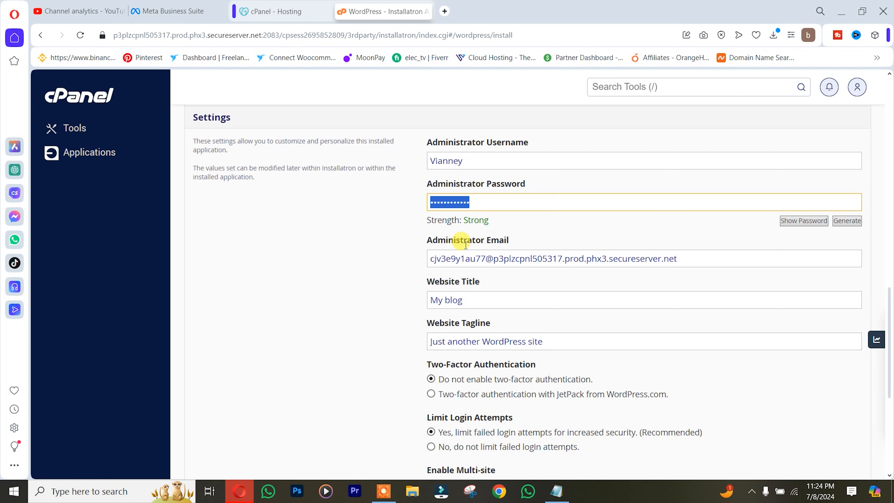
Replace the default Administrator Email with the site owner's own e-mail address.
{"action": "left_click_drag", "start_coordinate": [680, 258], "coordinate": [427, 261]}
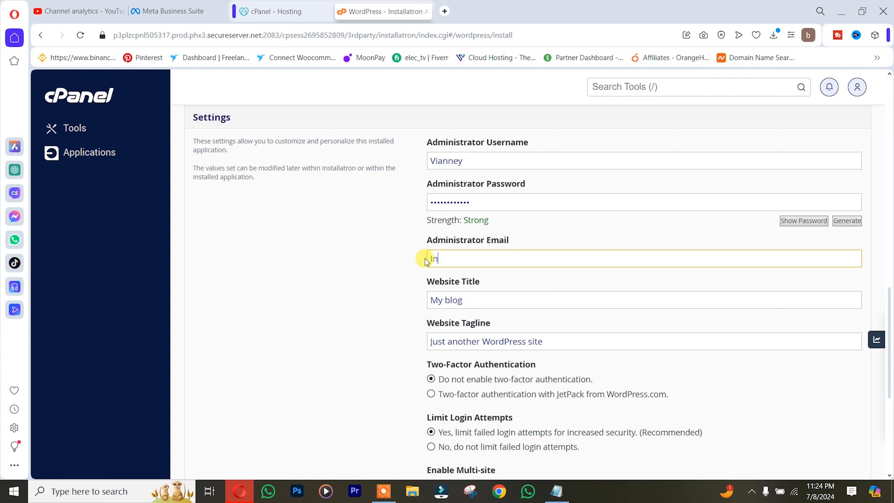
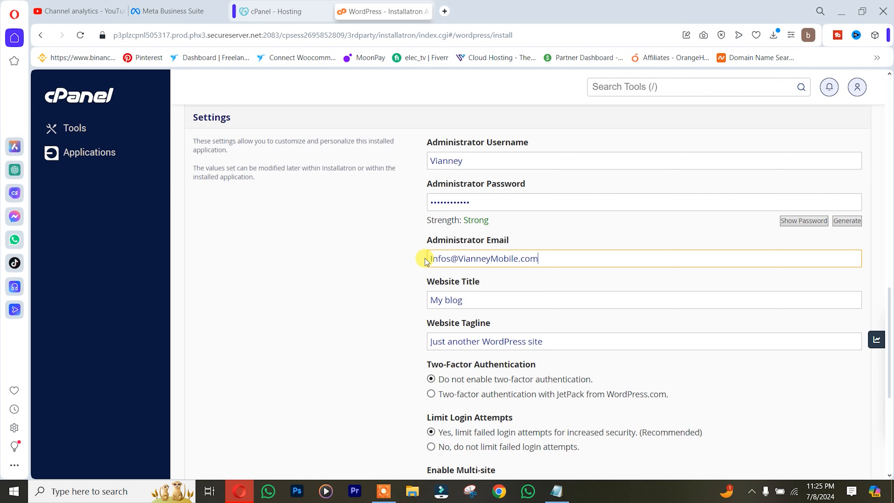
Submit the form to begin installing the 'My blog' WordPress site.
{"action": "scroll", "coordinate": [541, 309], "scroll_direction": "down", "scroll_amount": 3}
{"action": "scroll", "coordinate": [541, 309], "scroll_direction": "down", "scroll_amount": 5}
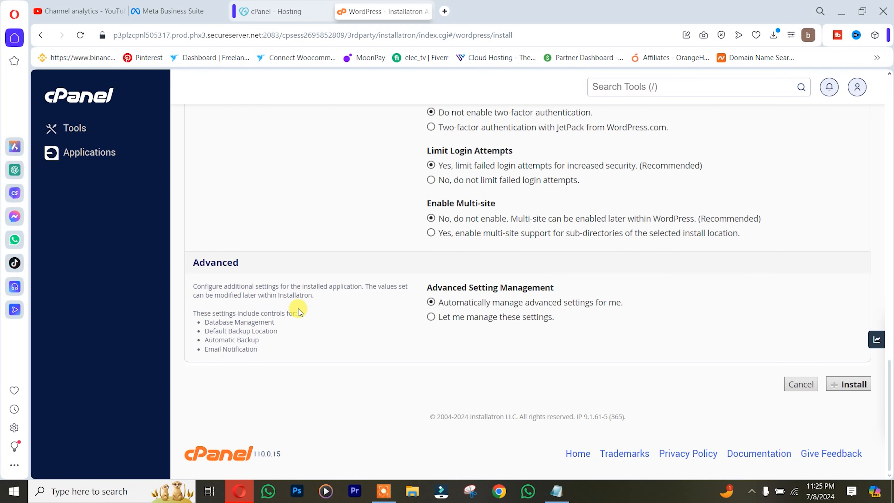
{"action": "left_click", "coordinate": [861, 390]}
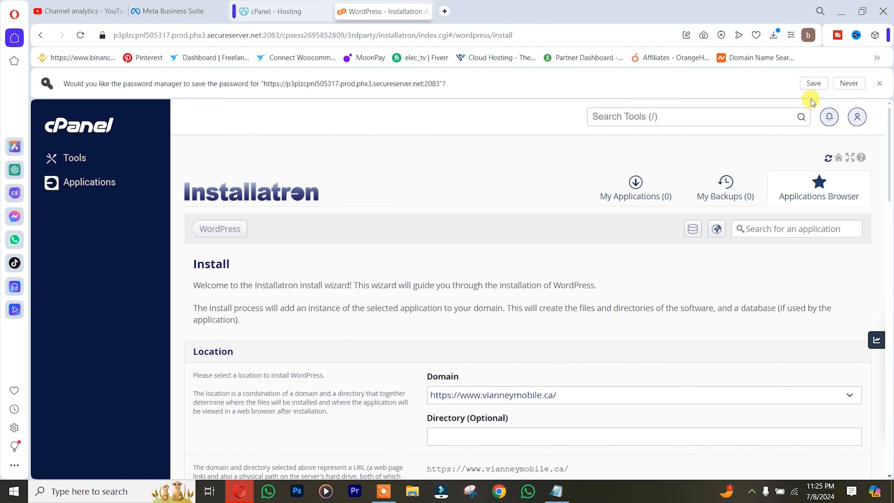
Decline saving the password and wait for WordPress 6.5.5 to finish installing.
{"action": "left_click", "coordinate": [879, 85]}
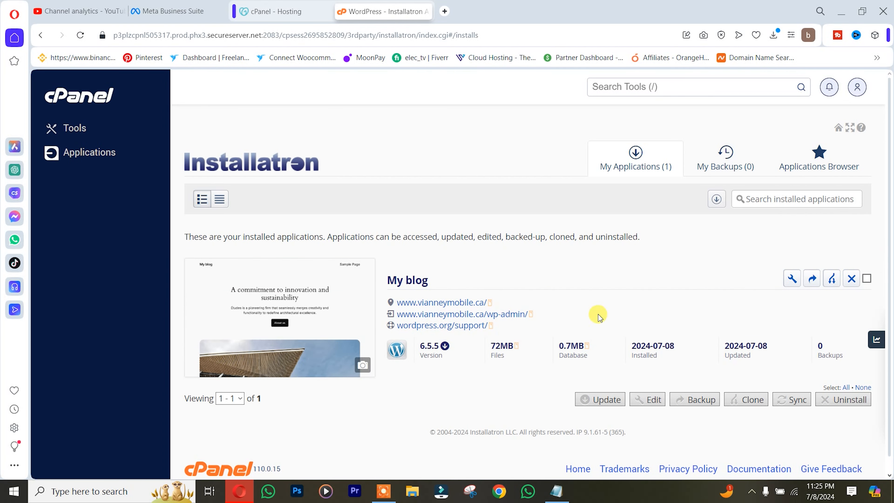
{"action": "scroll", "coordinate": [435, 381], "scroll_direction": "down", "scroll_amount": 1}
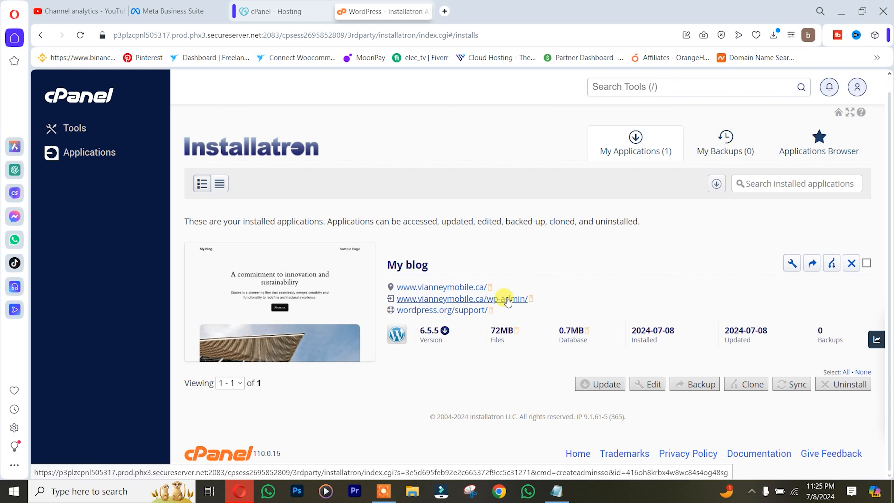
Open the 'My blog' wp-admin Dashboard and look over its 6.5.5 welcome panel.
{"action": "left_click", "coordinate": [526, 299]}
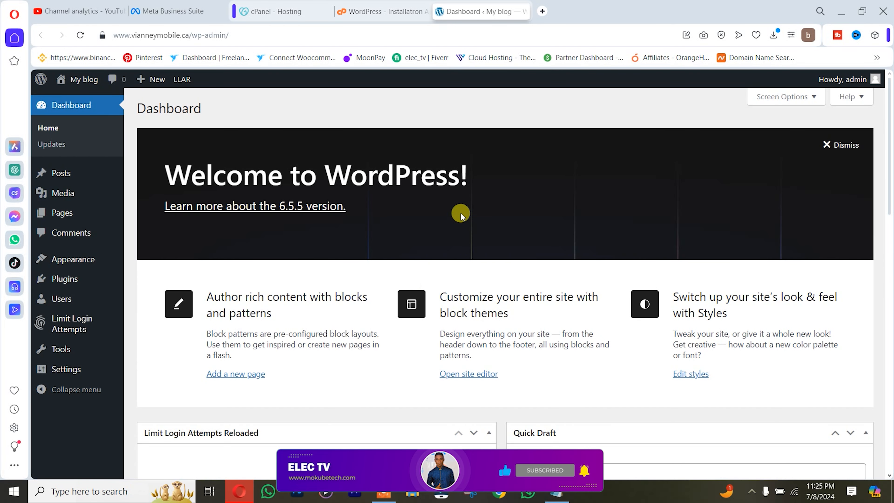
{"action": "scroll", "coordinate": [457, 211], "scroll_direction": "down", "scroll_amount": 3}
{"action": "scroll", "coordinate": [393, 267], "scroll_direction": "up", "scroll_amount": 3}
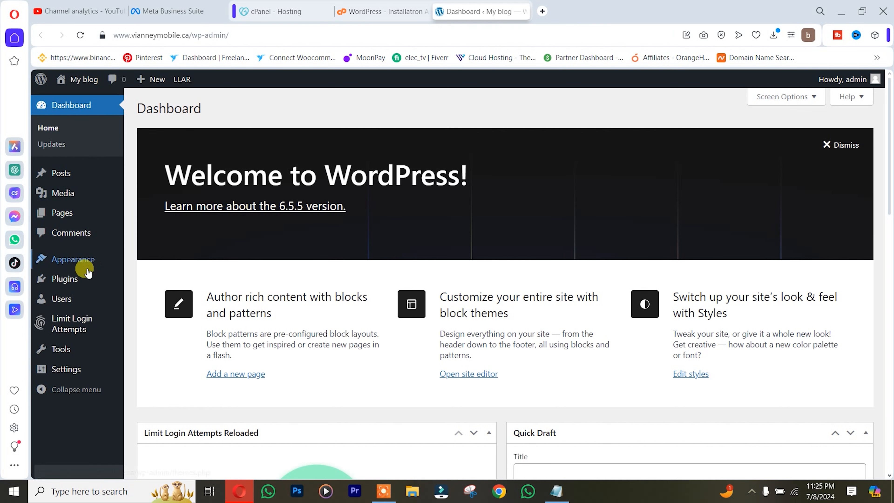
Open Installed Plugins to list the three plugins, including Limit Login Attempts Reloaded.
{"action": "mouse_move", "coordinate": [64, 279]}
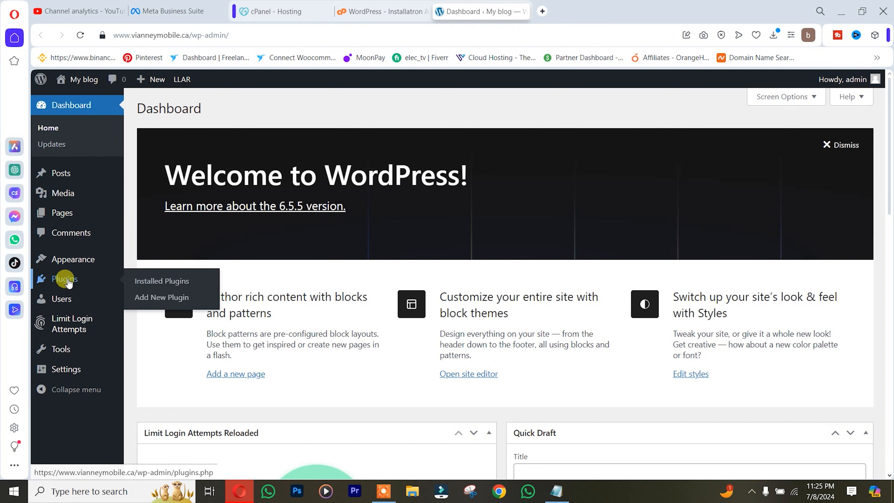
{"action": "left_click", "coordinate": [187, 278]}
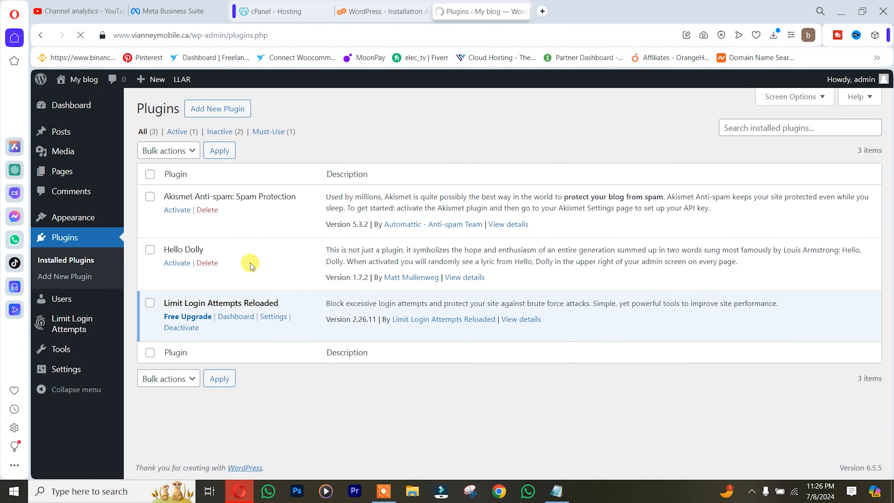